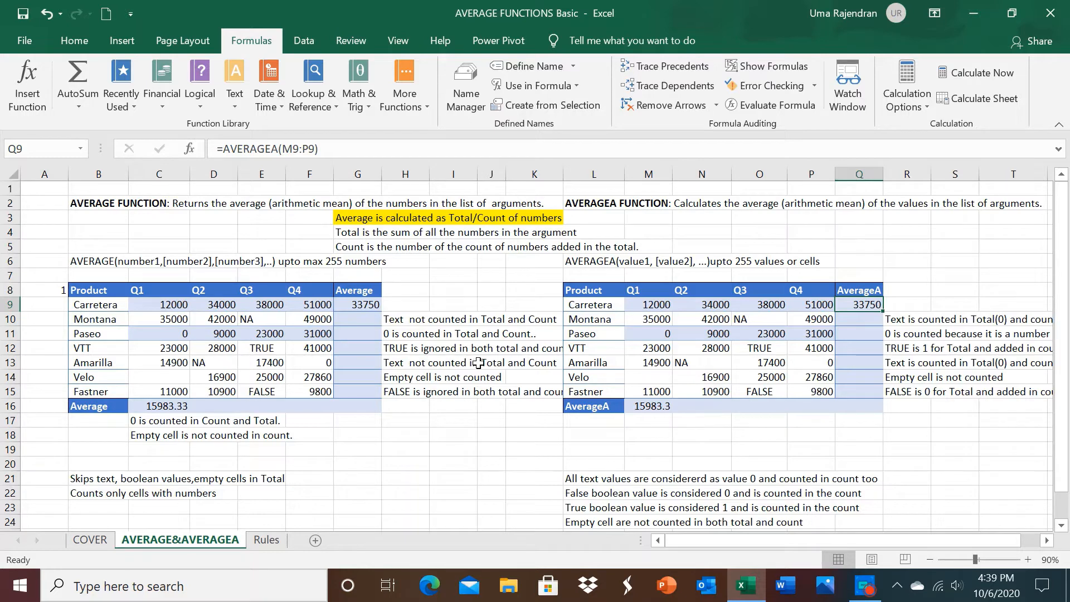
# Replace the Carretera average in G9 with the formula =AVERAGE(C9:F9)
pyautogui.click(537, 349)
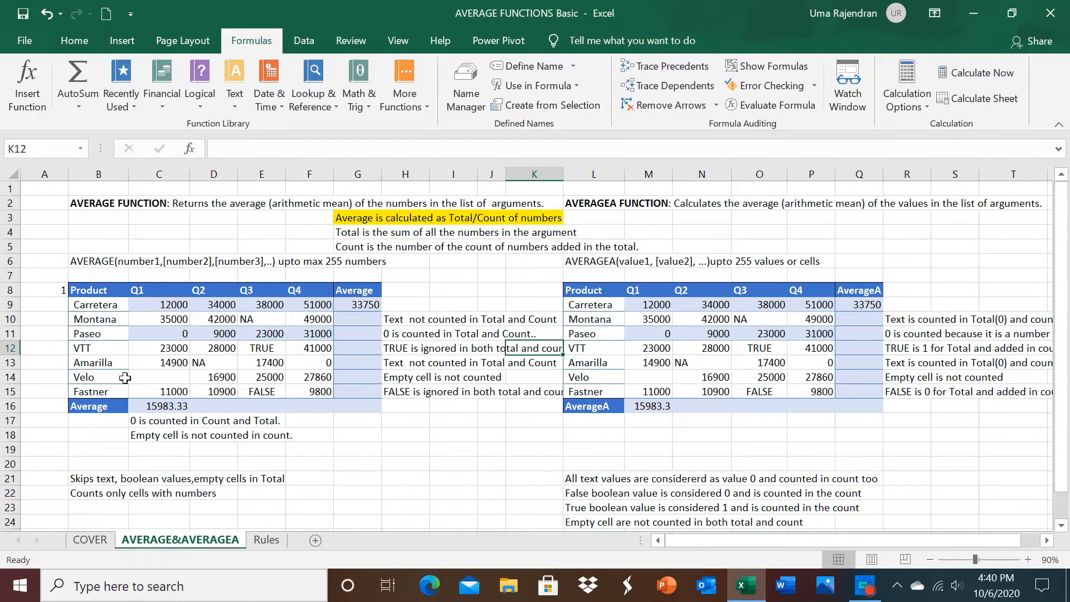
pyautogui.click(349, 305)
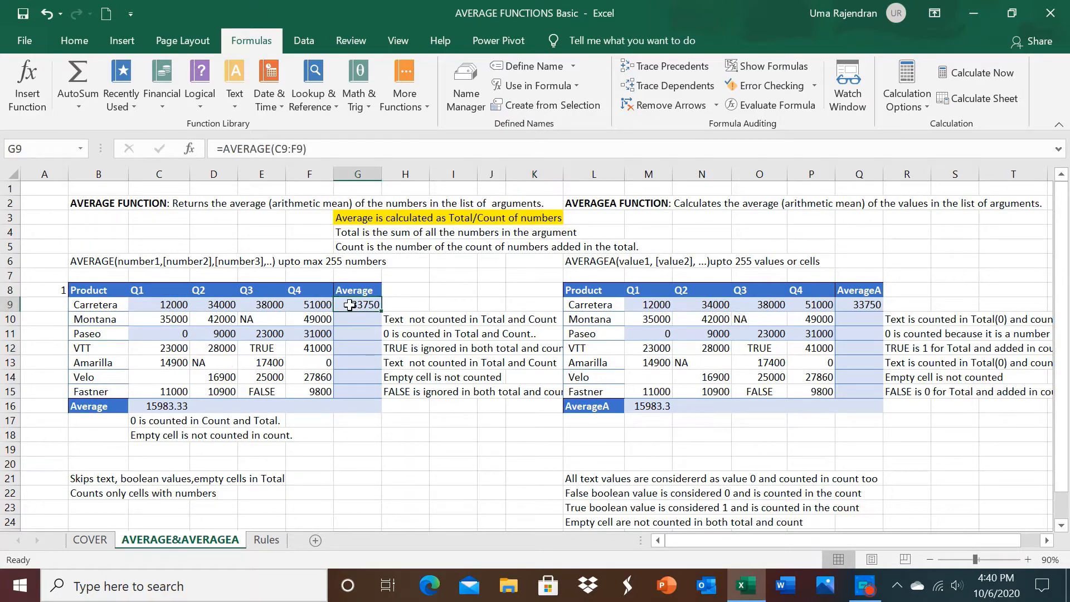
pyautogui.press('Delete')
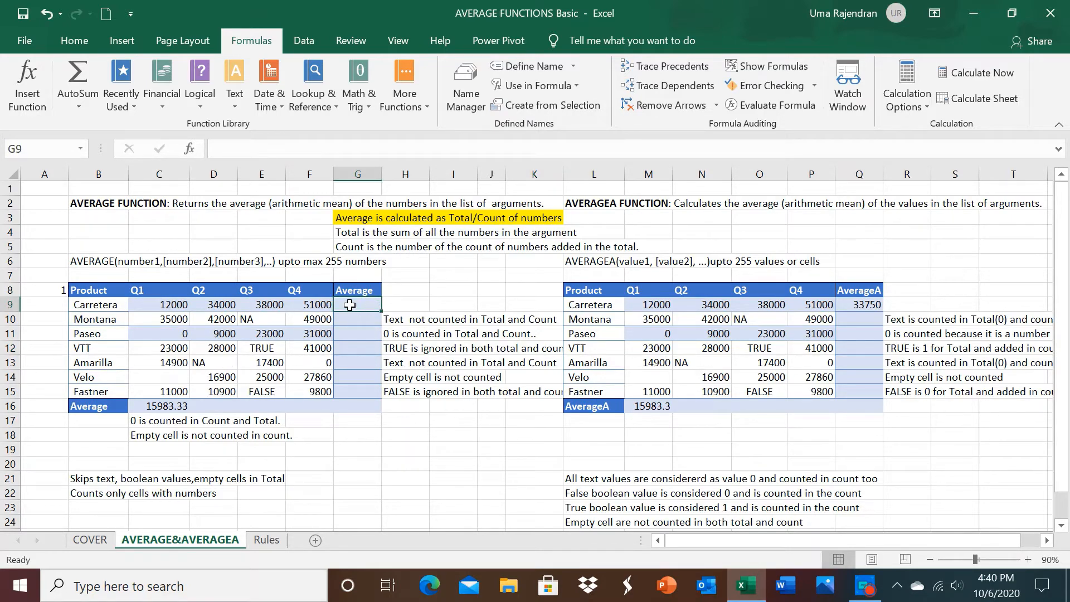
pyautogui.write('=')
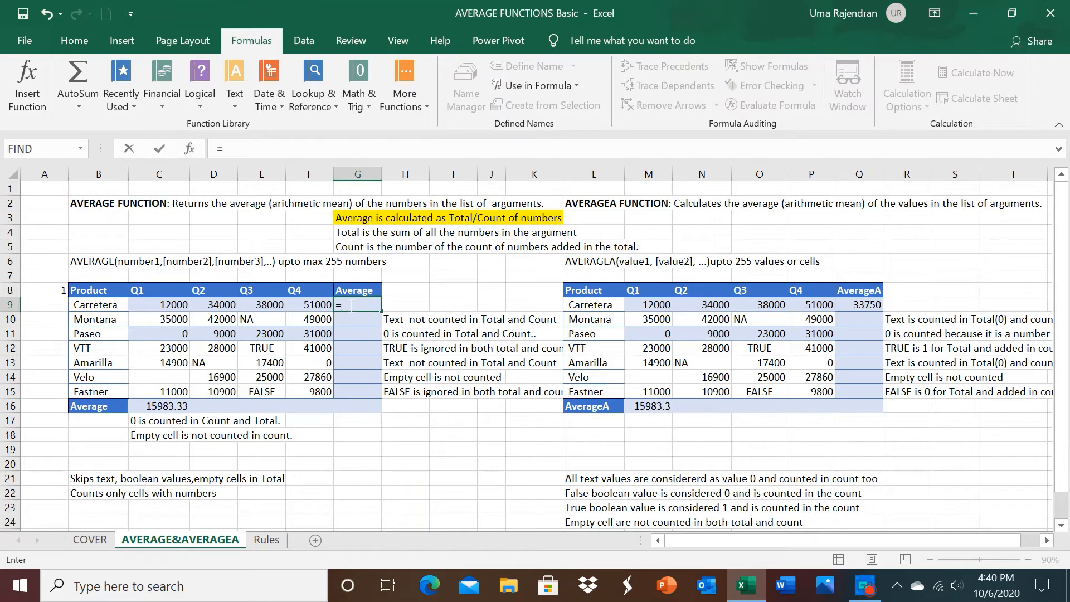
pyautogui.write('AVE')
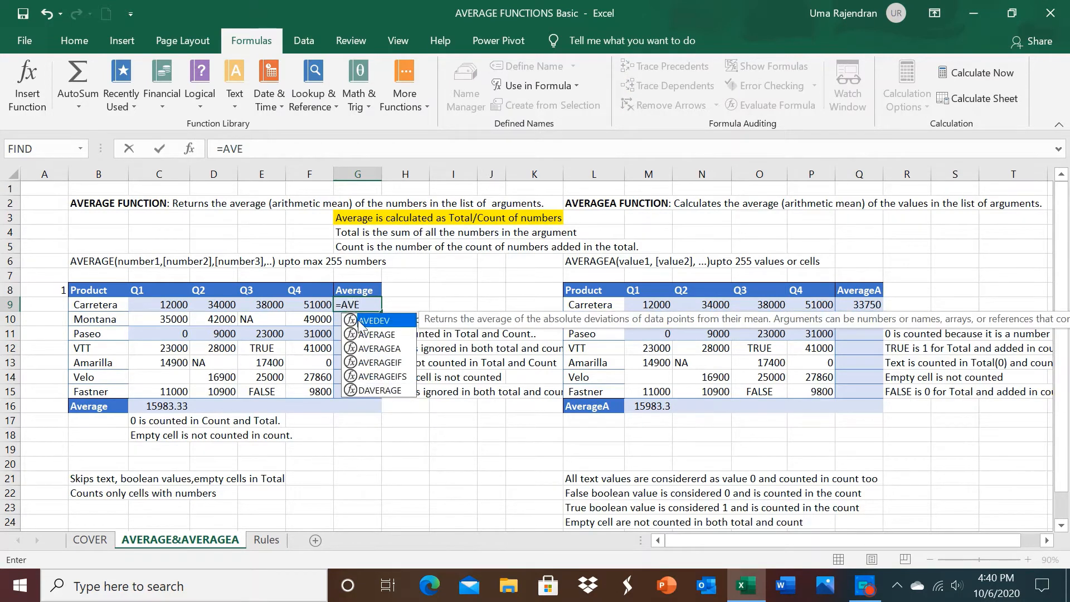
pyautogui.doubleClick(371, 334)
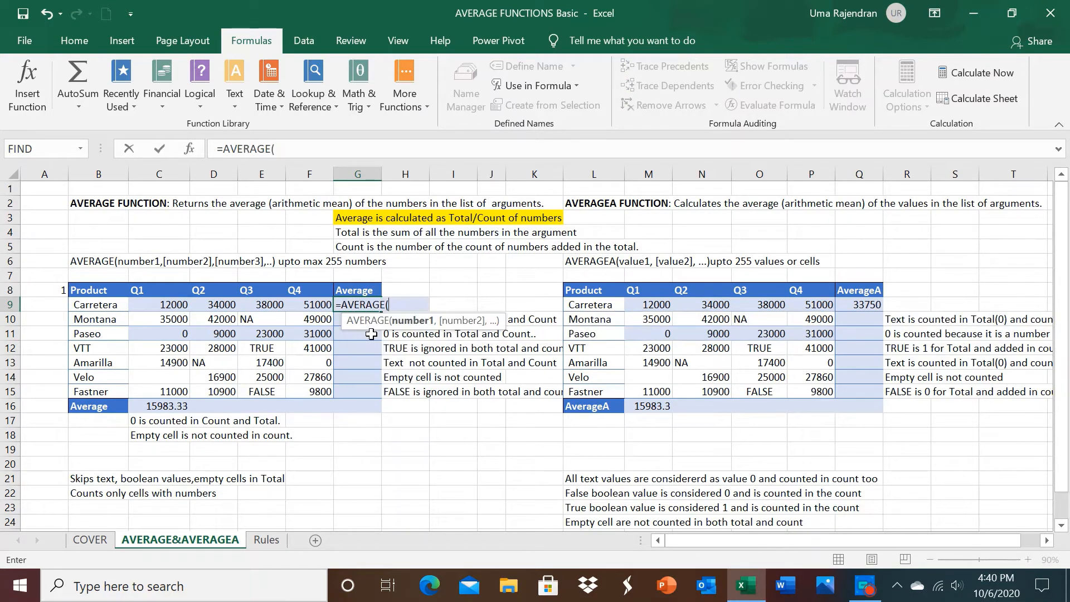
pyautogui.moveTo(165, 303); pyautogui.dragTo(296, 305)
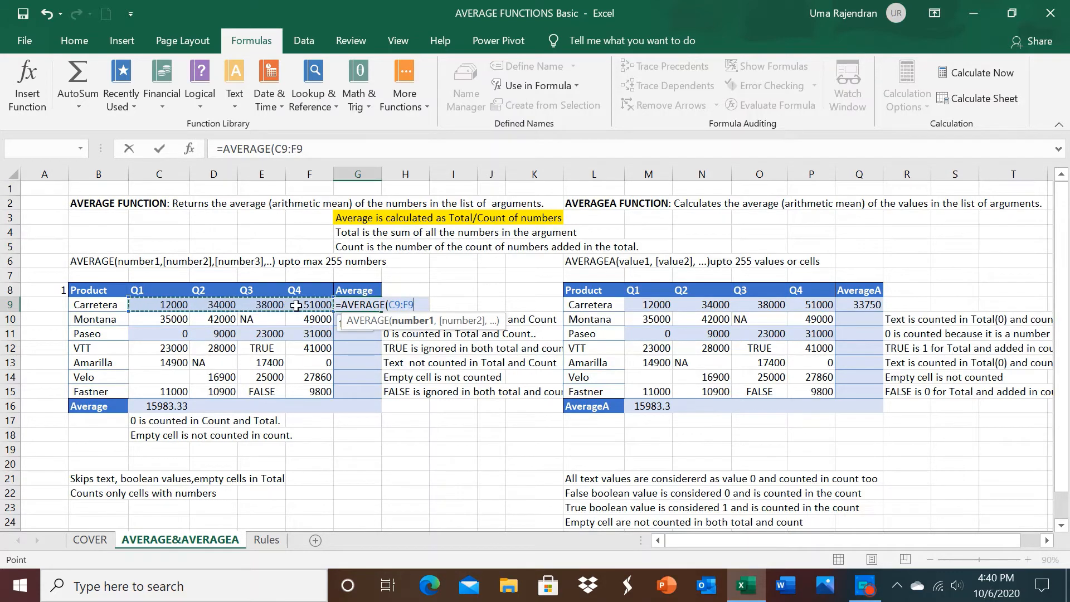
pyautogui.write(')')
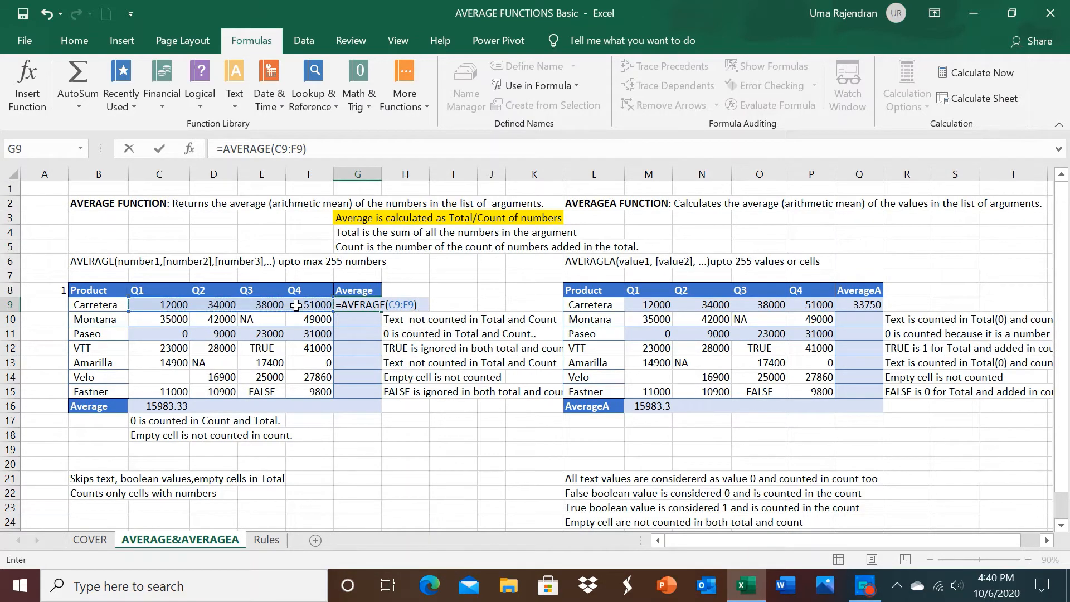
pyautogui.press('Return')
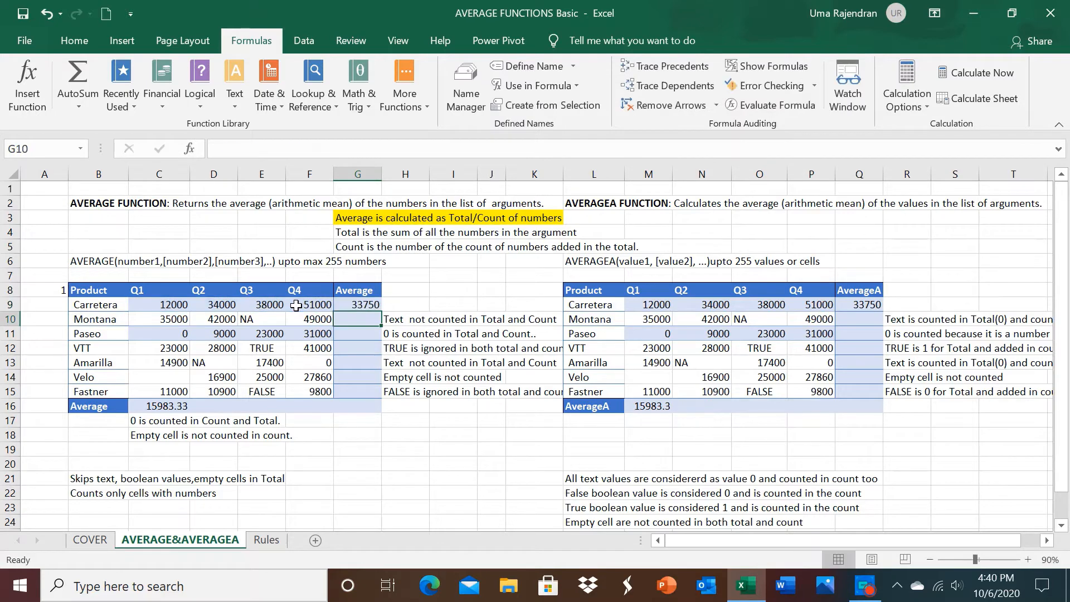
# Replace the Carretera AverageA value in Q9 with the formula =AVERAGEA(M9:P9)
pyautogui.click(360, 305)
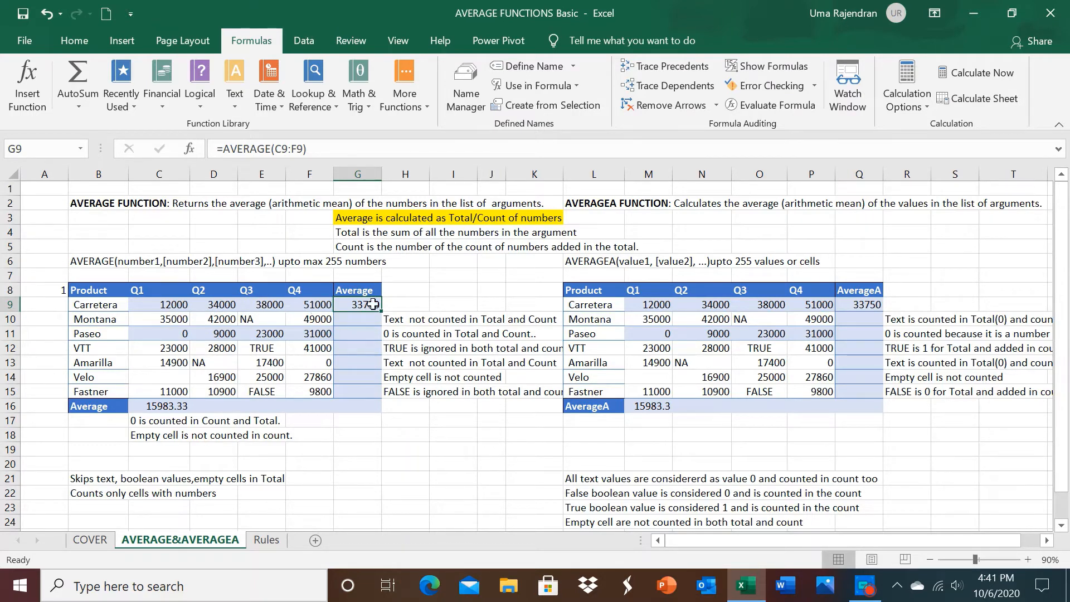
pyautogui.click(847, 303)
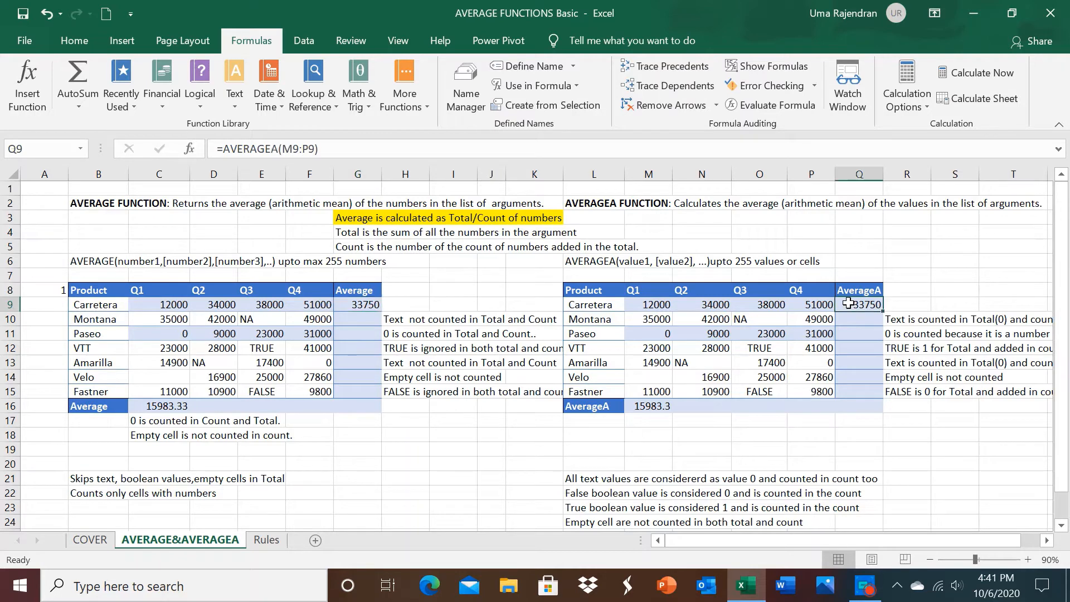
pyautogui.press('Delete')
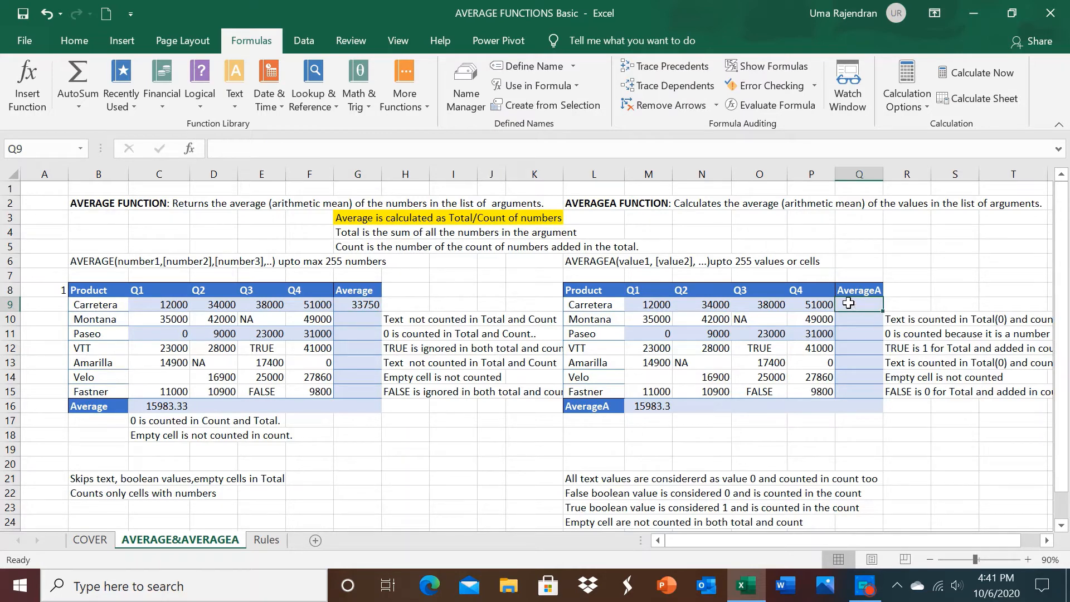
pyautogui.write('=AVE')
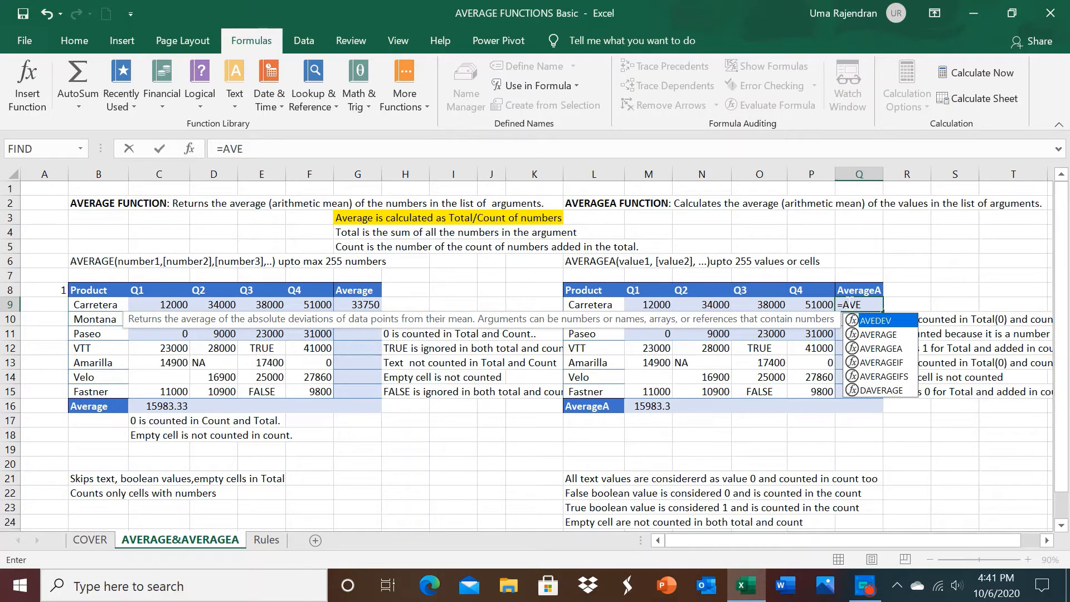
pyautogui.doubleClick(879, 348)
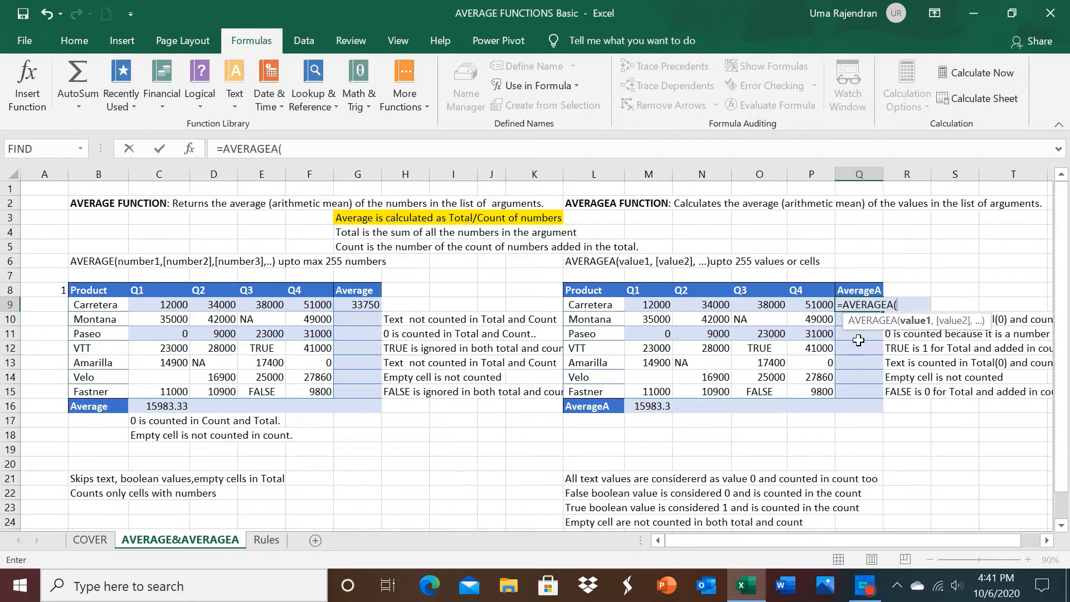
pyautogui.click(659, 308)
pyautogui.moveTo(659, 308); pyautogui.dragTo(795, 307)
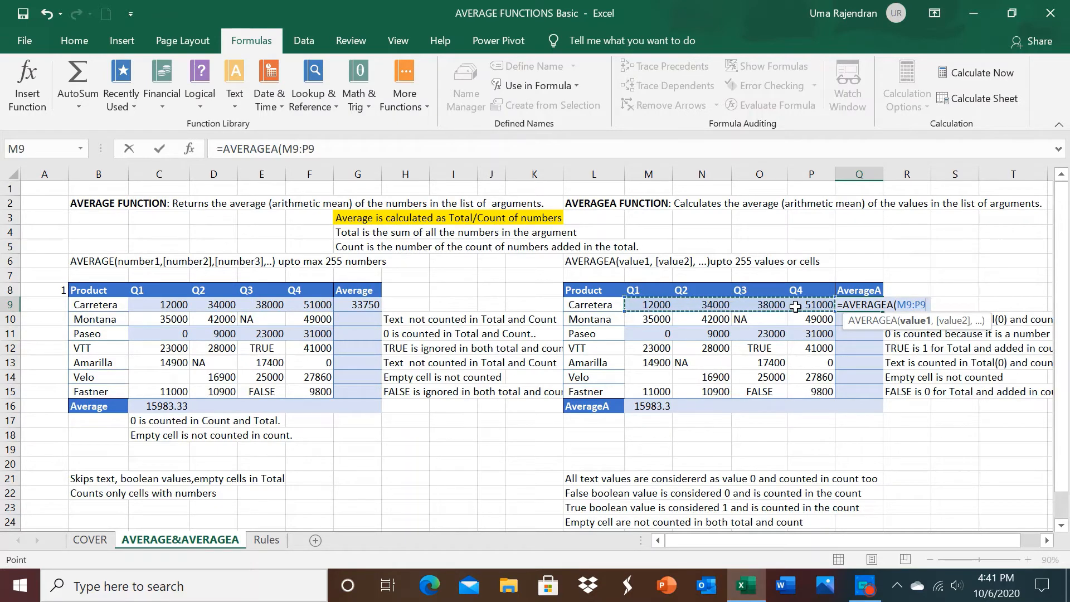
pyautogui.write(')')
pyautogui.press('Return')
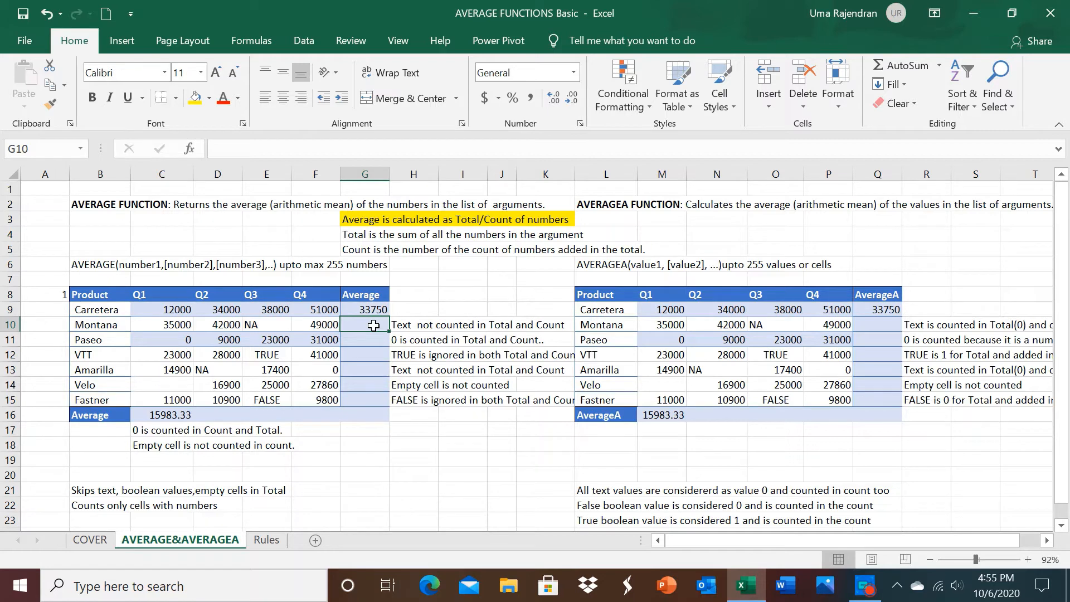
# Enter =AVERAGE(C10:F10) in G10 to average the Montana row
pyautogui.moveTo(373, 325); pyautogui.dragTo(368, 310)
pyautogui.write('=A')
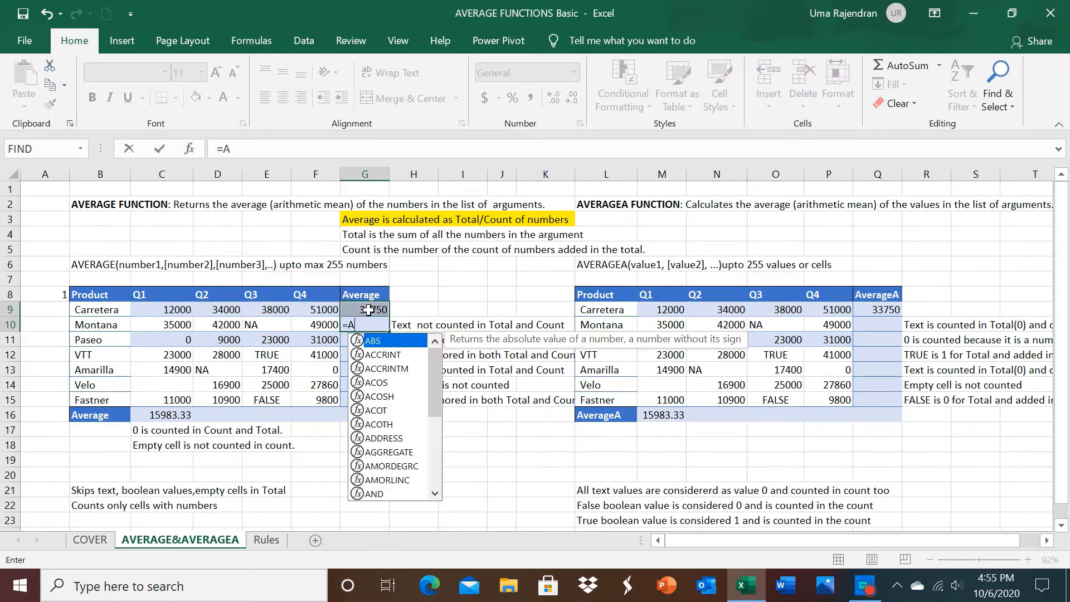
pyautogui.write('VER')
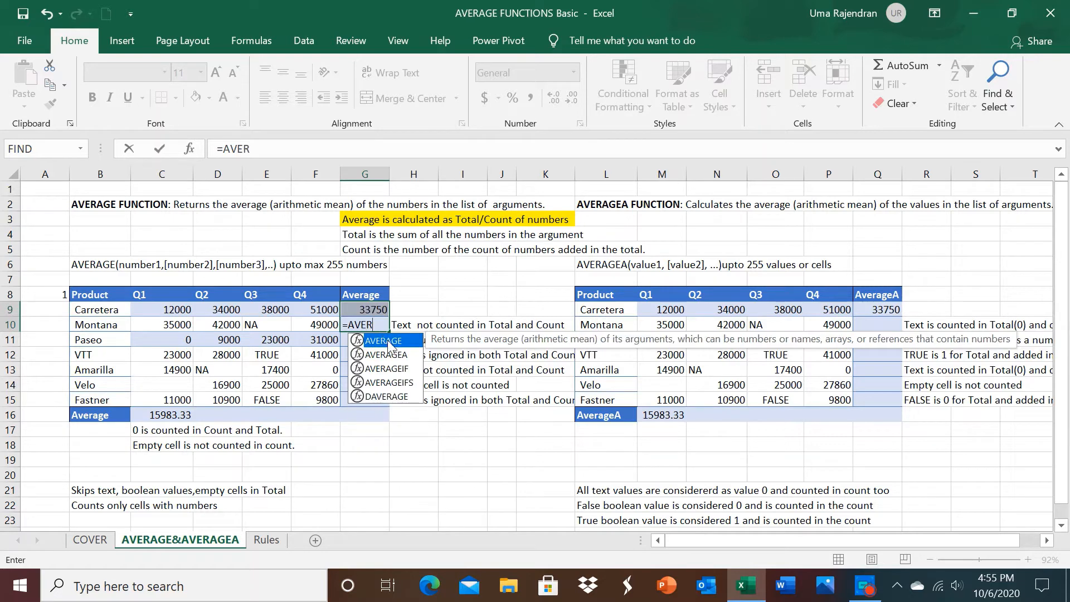
pyautogui.doubleClick(389, 341)
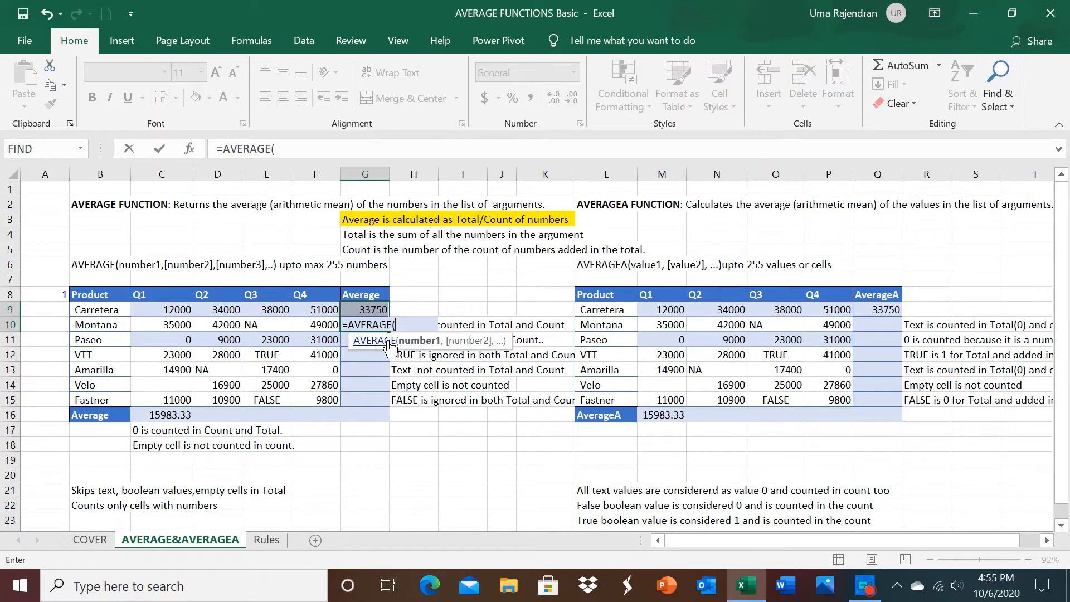
pyautogui.moveTo(186, 327); pyautogui.dragTo(324, 326)
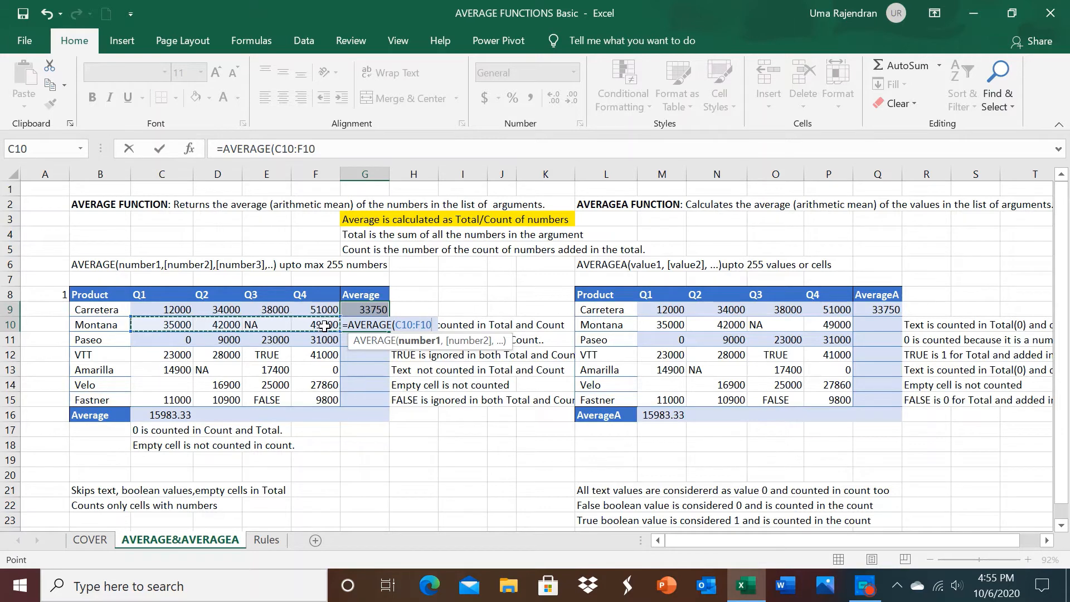
pyautogui.write(')')
pyautogui.press('Return')
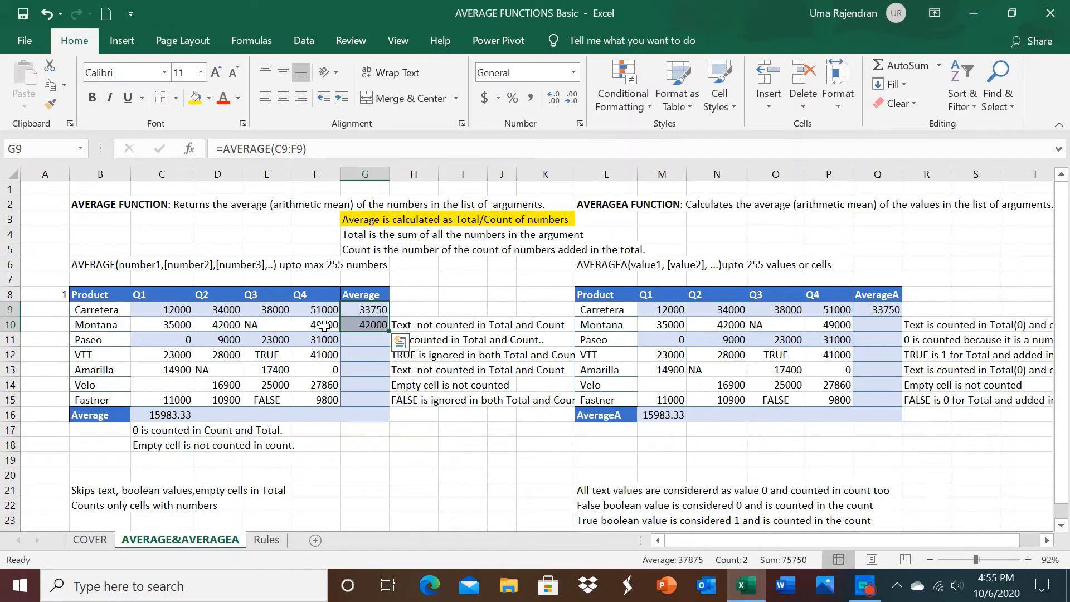
# Fill the AVERAGEA formula from Q9 down into Q10 for Montana and inspect the copied formula
pyautogui.click(885, 313)
pyautogui.moveTo(900, 317); pyautogui.dragTo(894, 332)
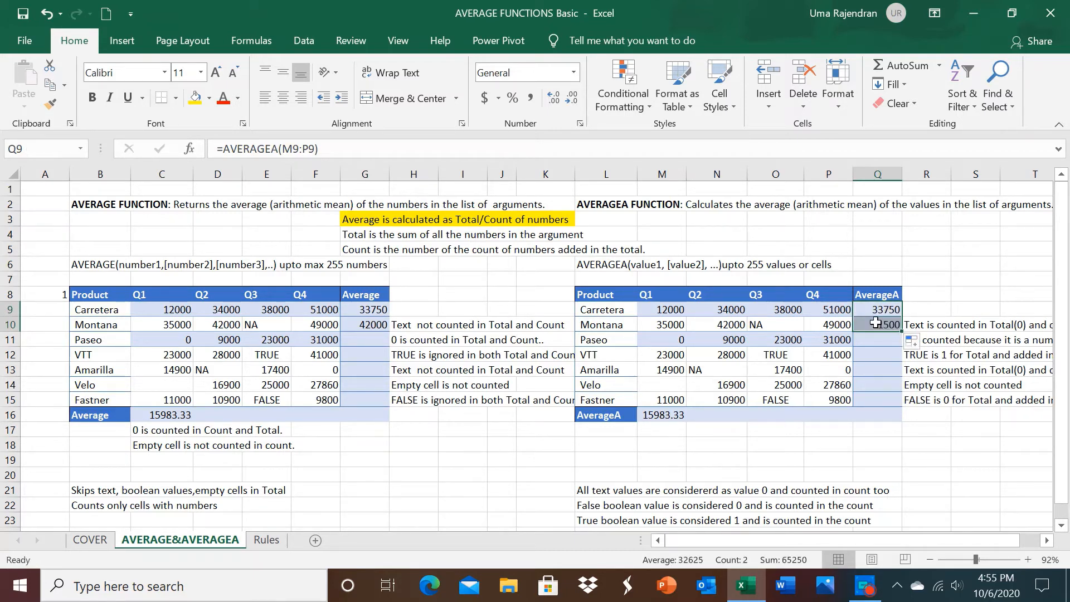
pyautogui.click(876, 323)
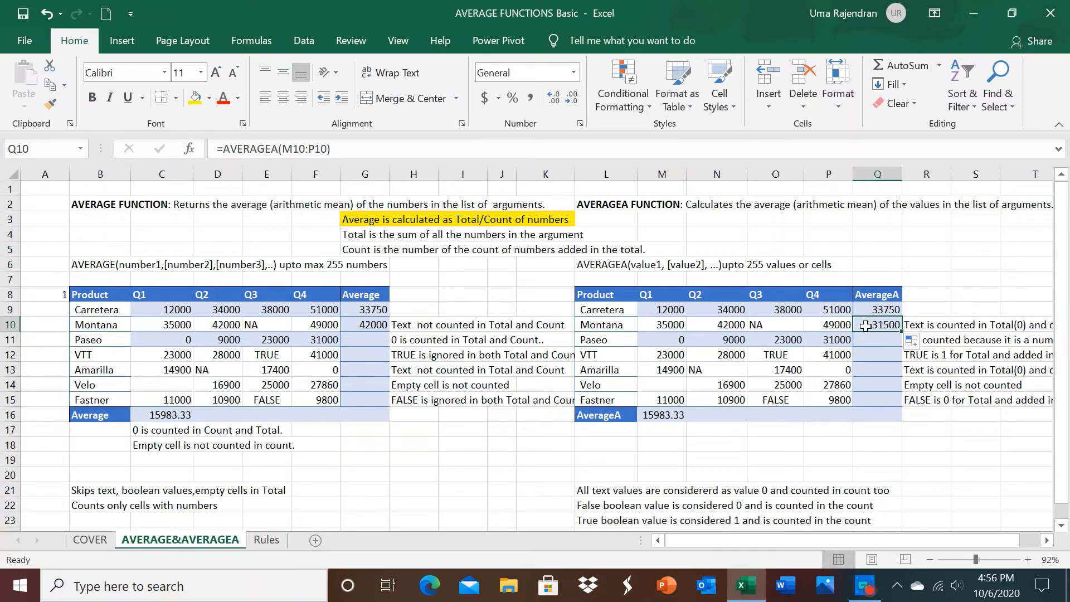
# Fill the Montana AVERAGE and AVERAGEA formulas down one row into G11 and Q11 for Paseo
pyautogui.click(372, 325)
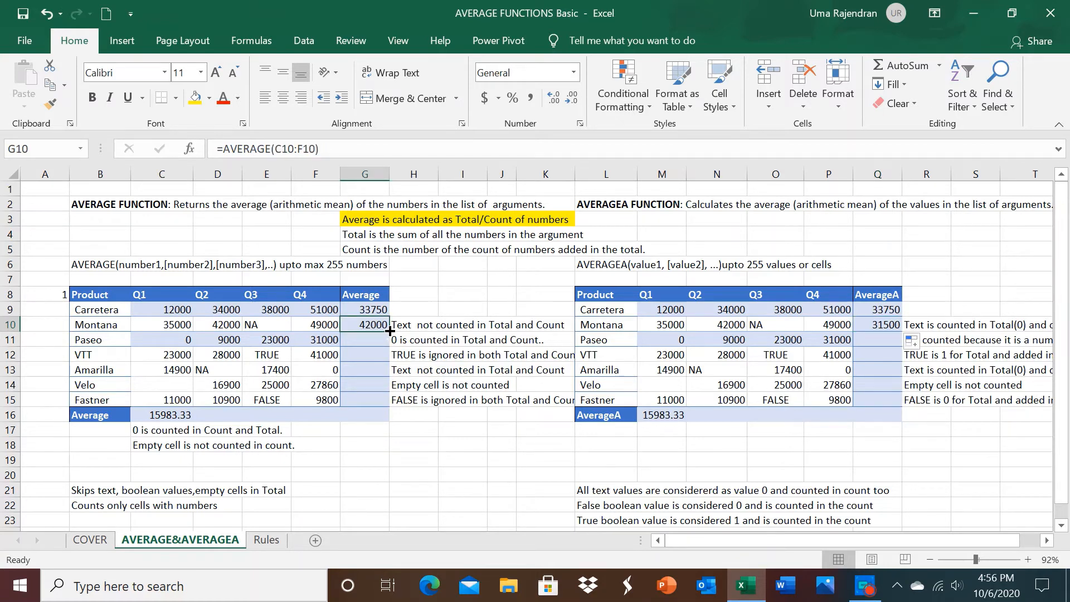
pyautogui.moveTo(390, 331); pyautogui.dragTo(390, 341)
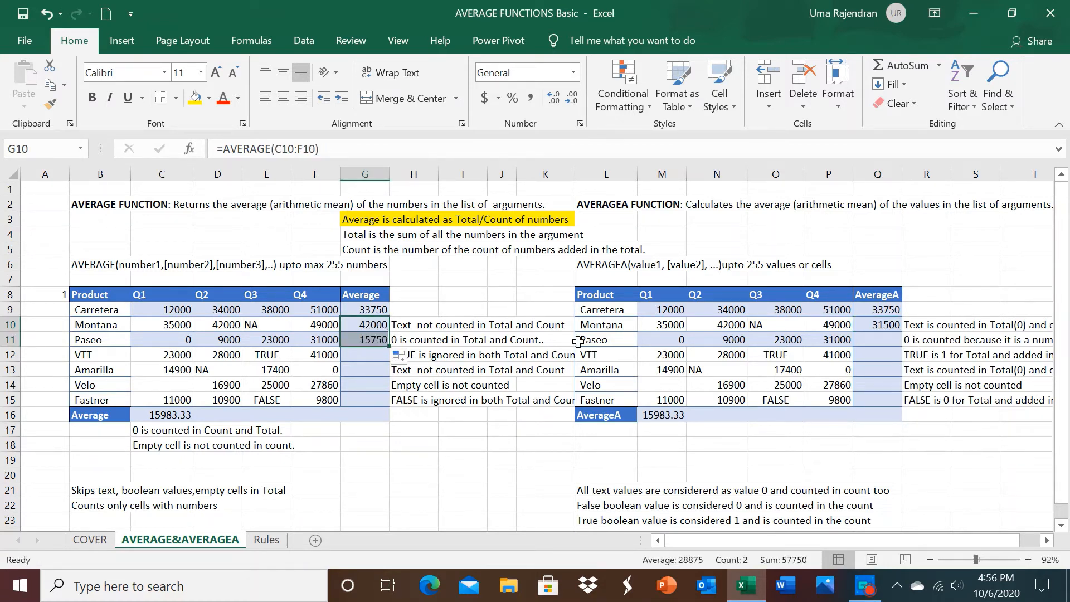
pyautogui.click(872, 326)
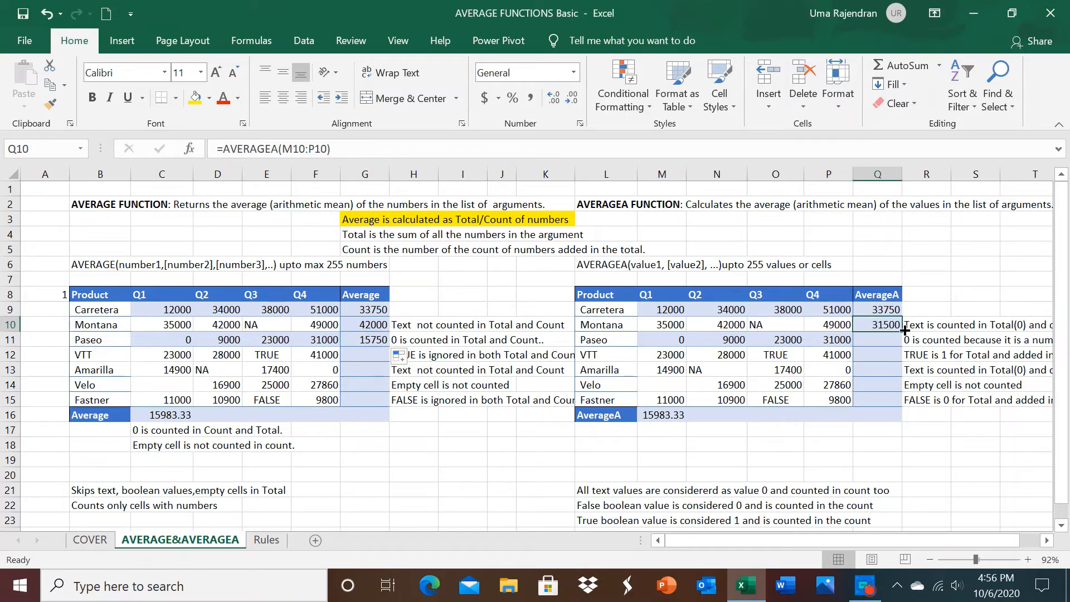
pyautogui.moveTo(903, 330); pyautogui.dragTo(902, 349)
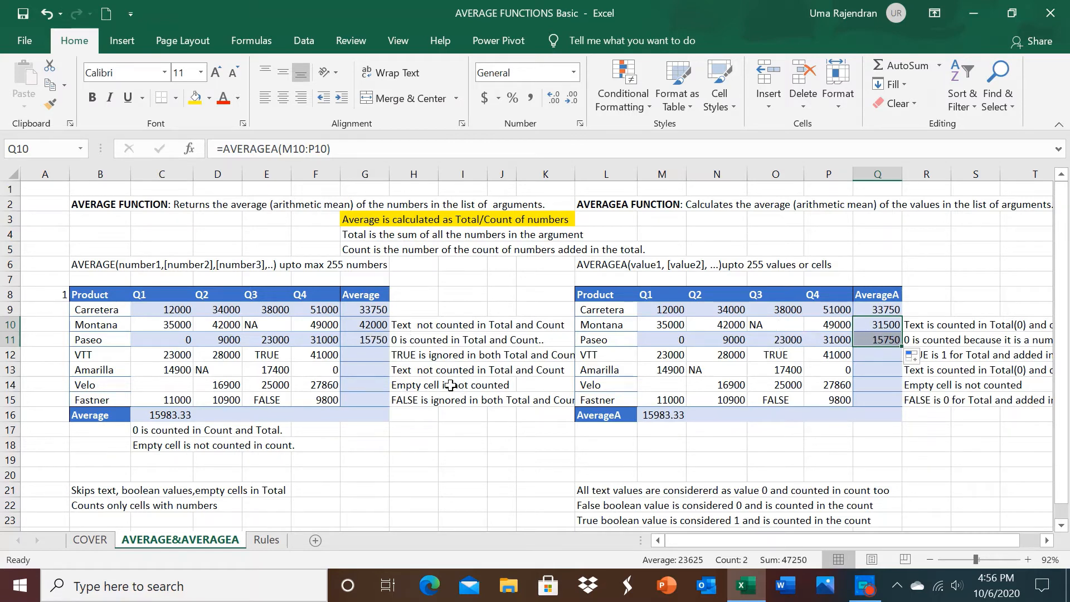
# Fill the Paseo AVERAGE and AVERAGEA formulas down one row into G12 and Q12 for VTT
pyautogui.click(380, 339)
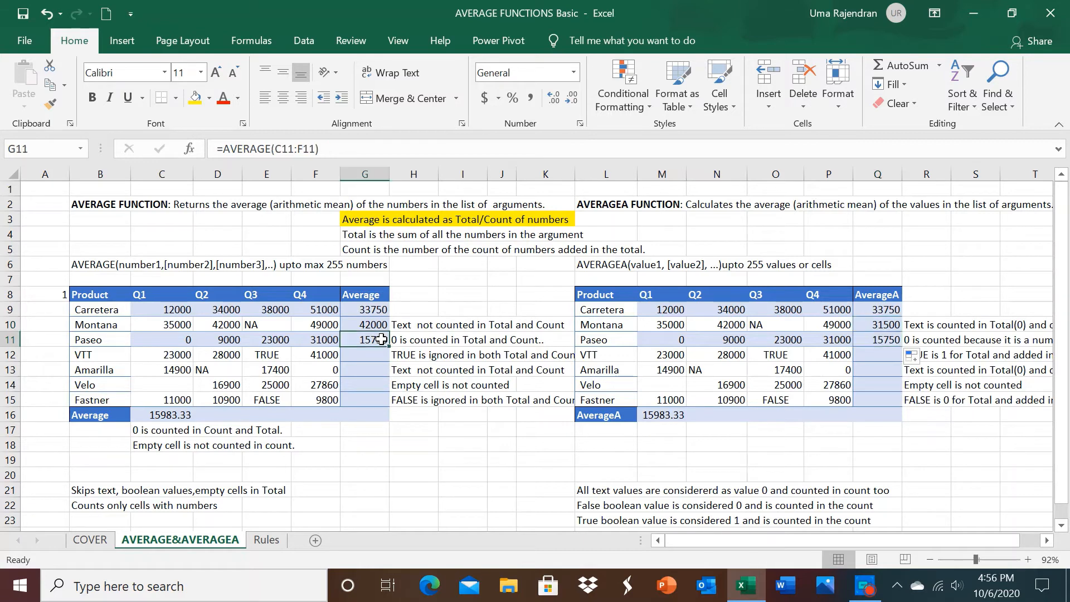
pyautogui.moveTo(391, 347); pyautogui.dragTo(389, 360)
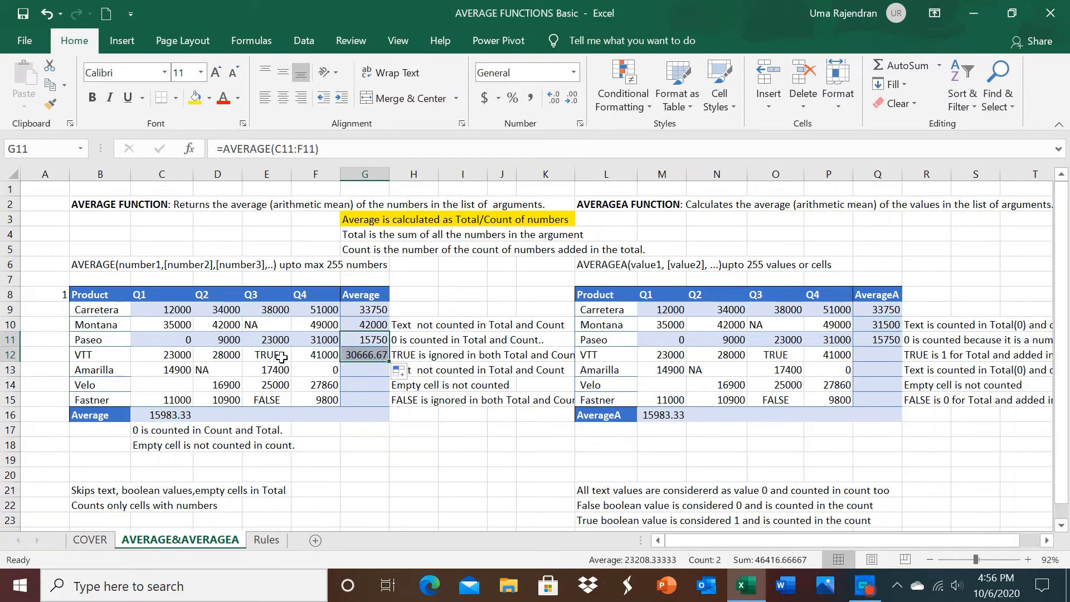
pyautogui.keyDown('ctrl'); pyautogui.scroll(1, 262, 359); pyautogui.keyUp('ctrl')
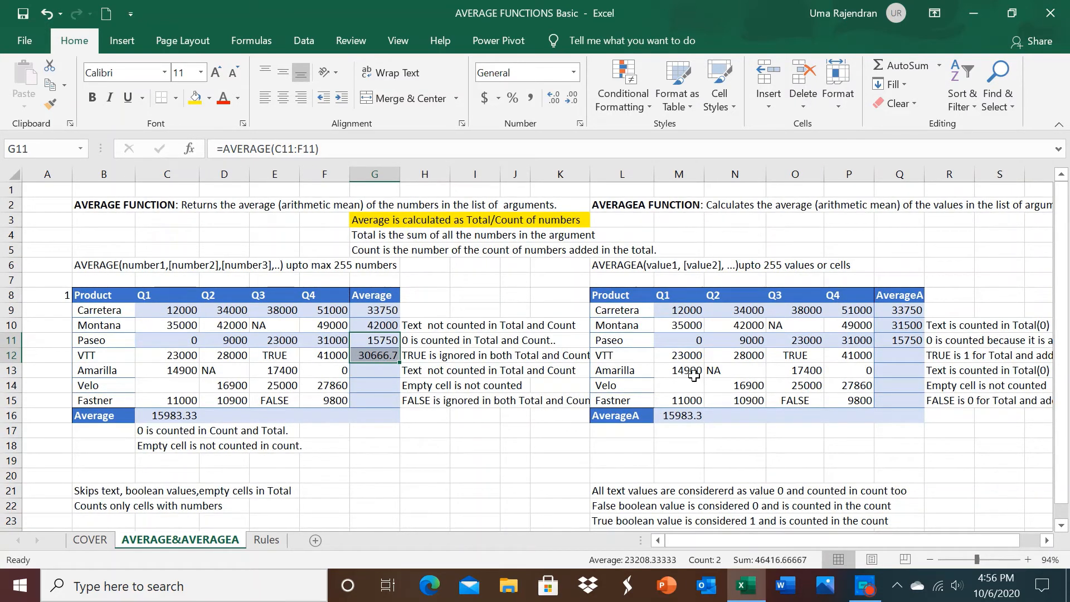
pyautogui.click(908, 339)
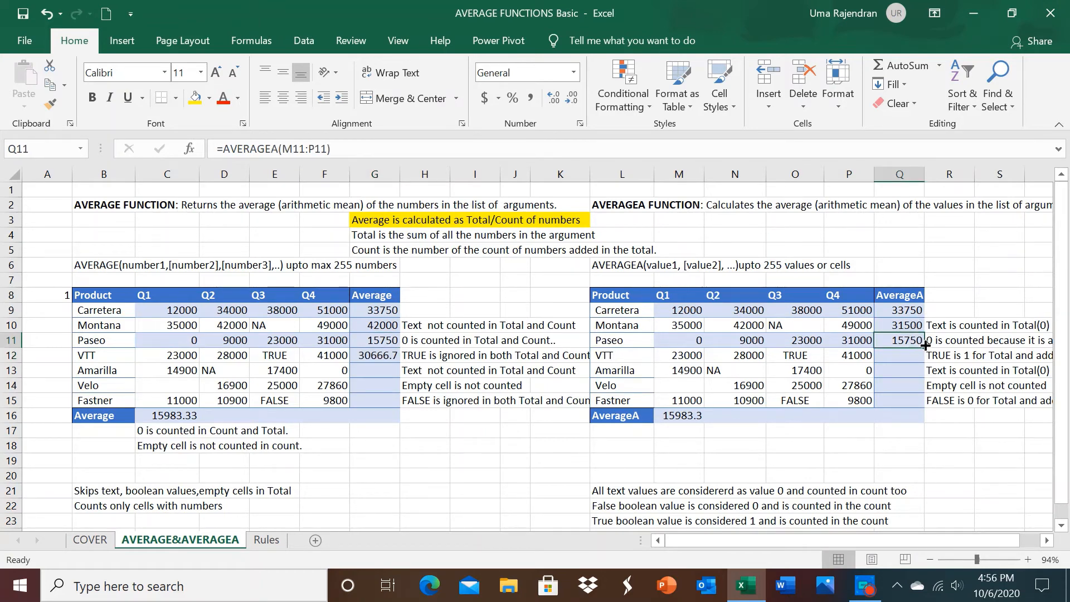
pyautogui.moveTo(925, 348); pyautogui.dragTo(925, 362)
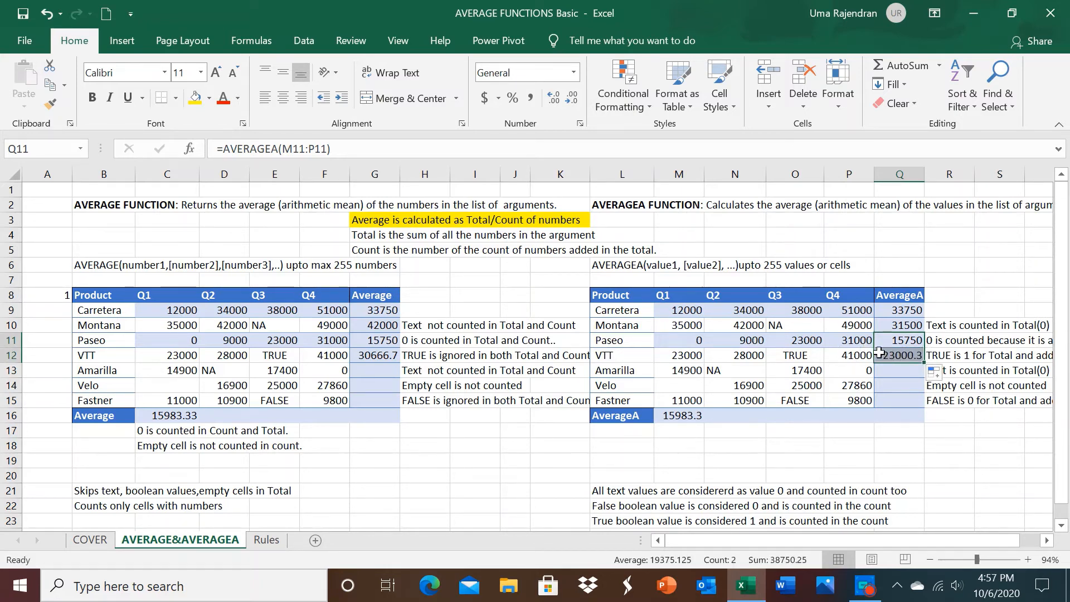
# Fill the VTT AVERAGE and AVERAGEA formulas down one row into G13 and Q13 for Amarilla
pyautogui.click(384, 359)
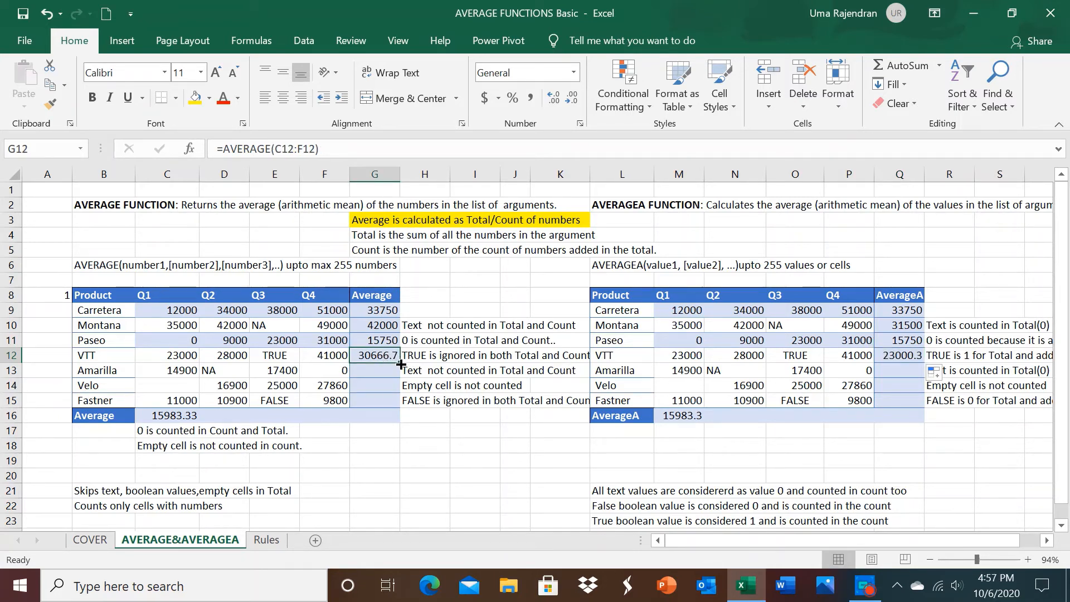
pyautogui.moveTo(398, 362); pyautogui.dragTo(400, 375)
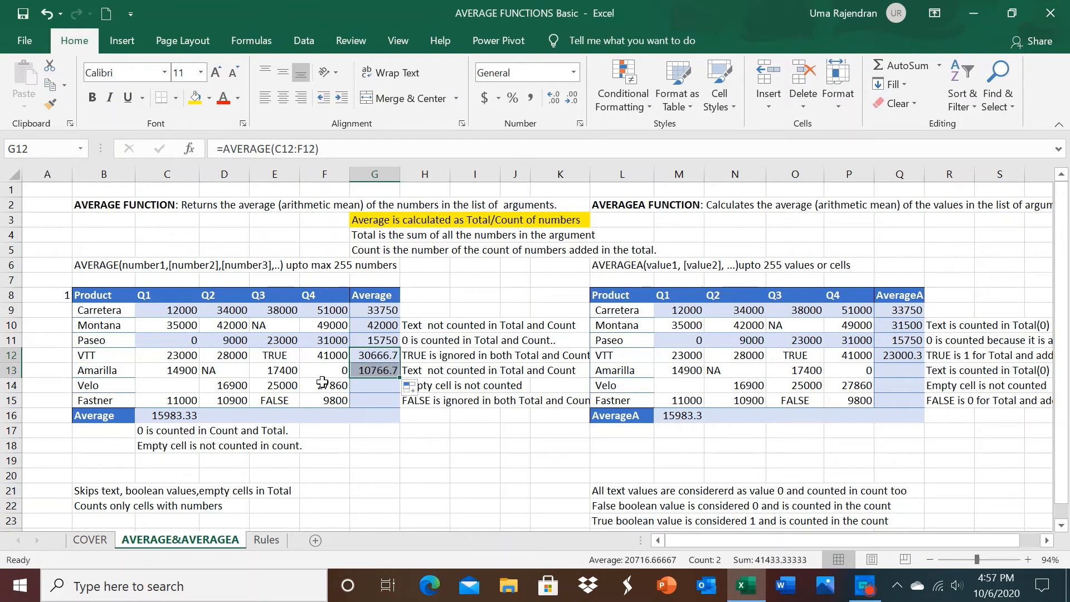
pyautogui.click(891, 356)
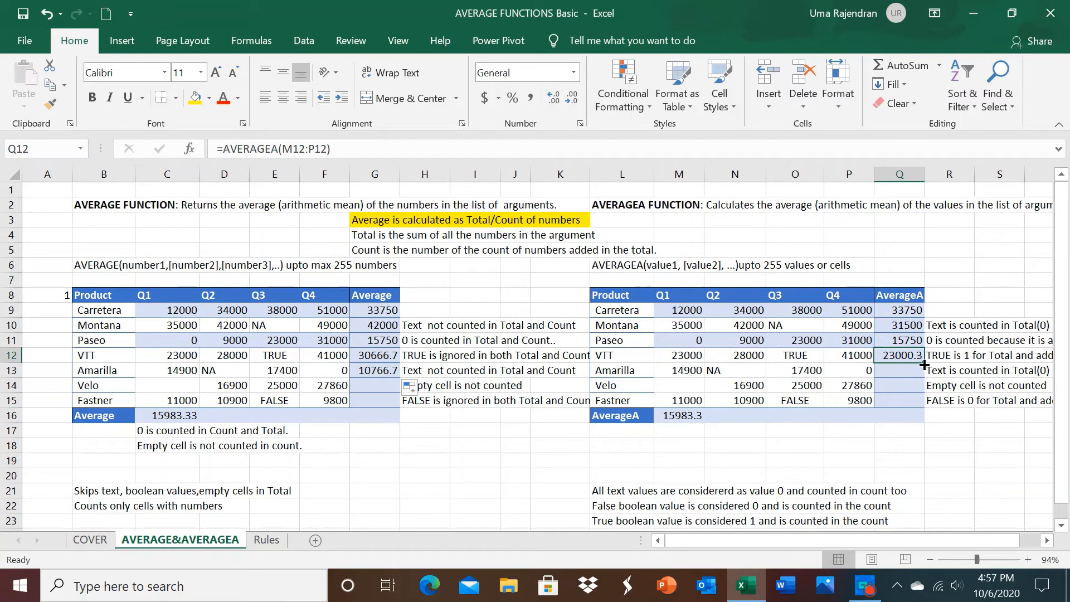
pyautogui.moveTo(924, 363); pyautogui.dragTo(924, 379)
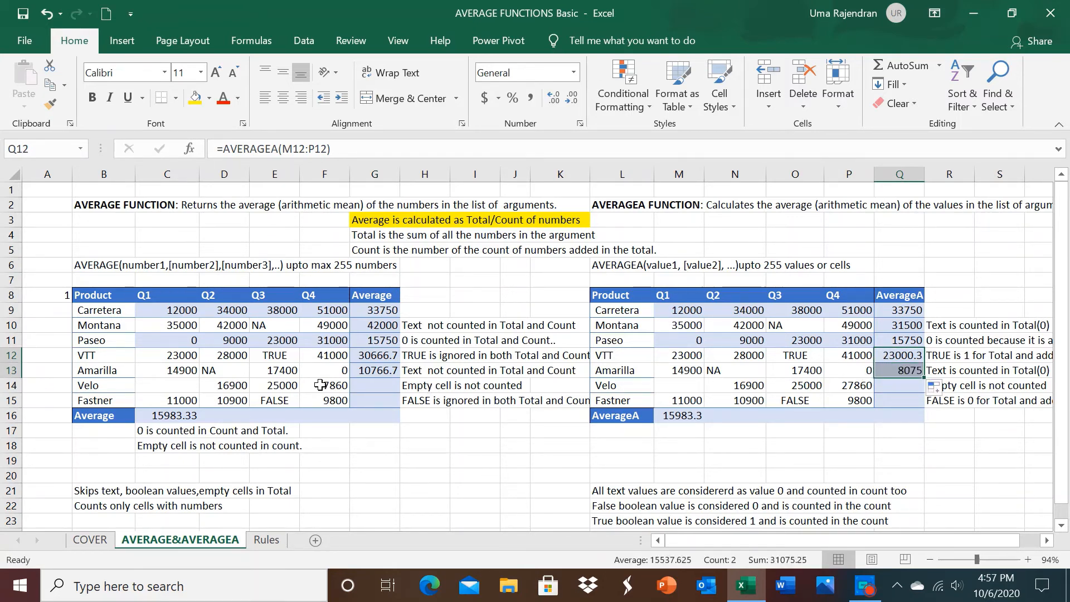
# Fill the Amarilla AVERAGE and AVERAGEA formulas down one row into G14 and Q14 for Velo
pyautogui.keyDown('ctrl'); pyautogui.scroll(2, 331, 384); pyautogui.keyUp('ctrl')
pyautogui.keyDown('ctrl'); pyautogui.scroll(-2, 331, 384); pyautogui.keyUp('ctrl')
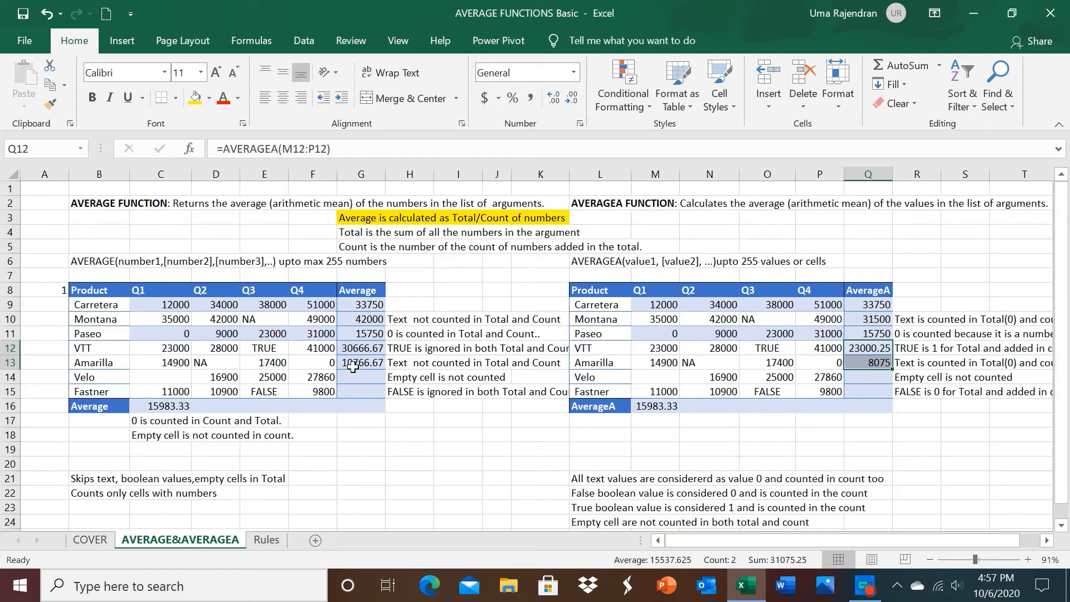
pyautogui.click(371, 363)
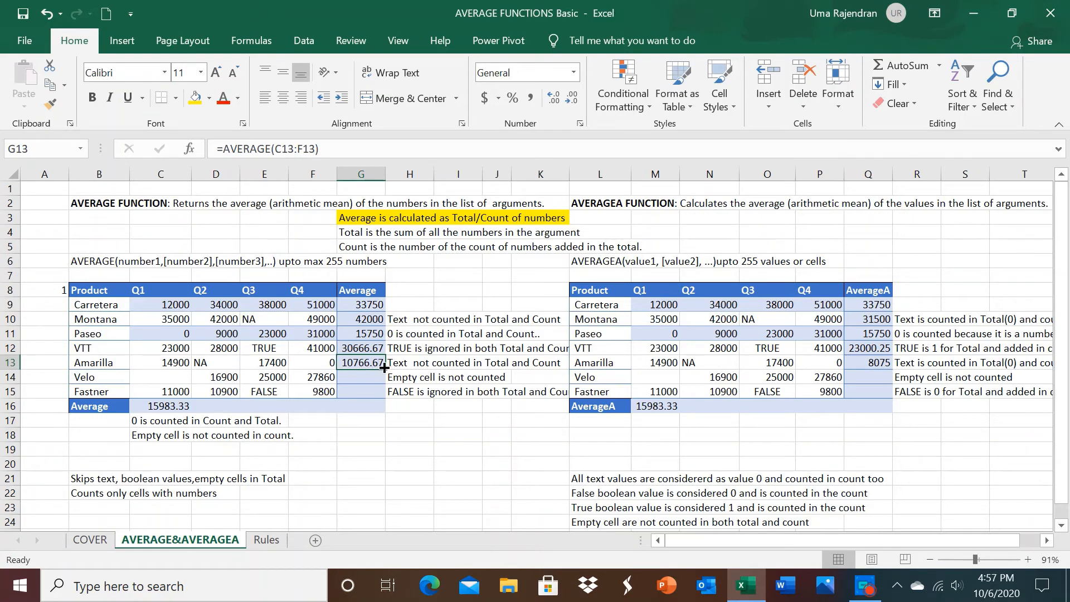
pyautogui.moveTo(384, 367); pyautogui.dragTo(384, 385)
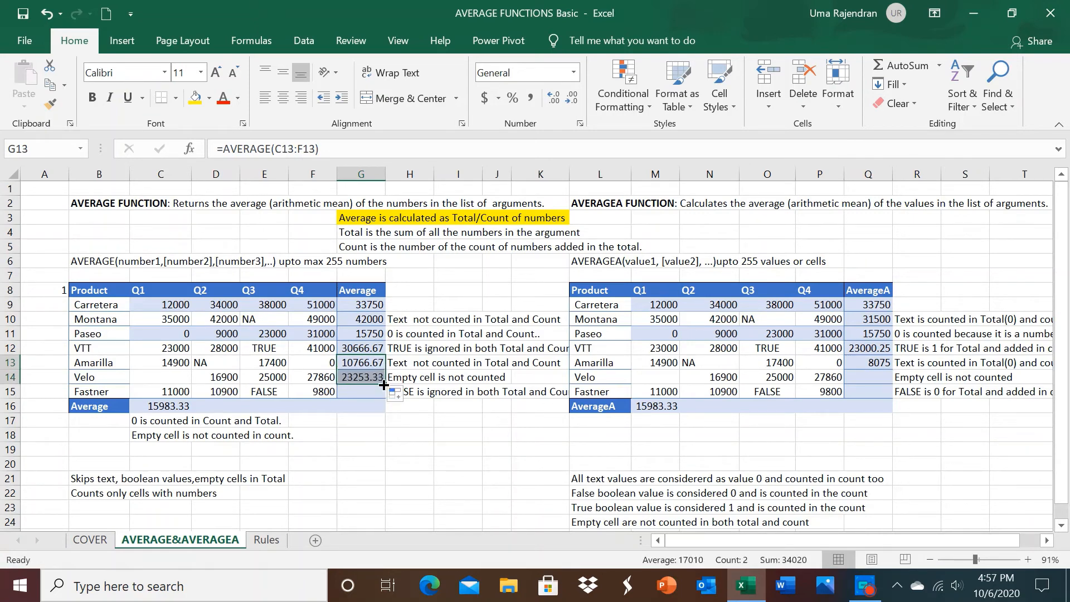
pyautogui.click(858, 363)
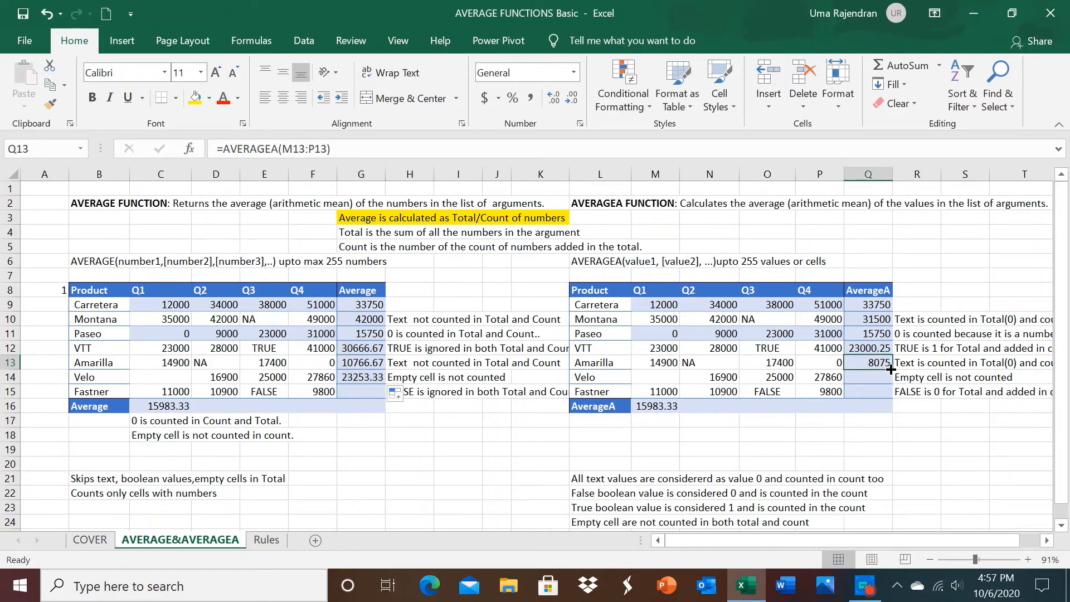
pyautogui.moveTo(890, 369); pyautogui.dragTo(889, 384)
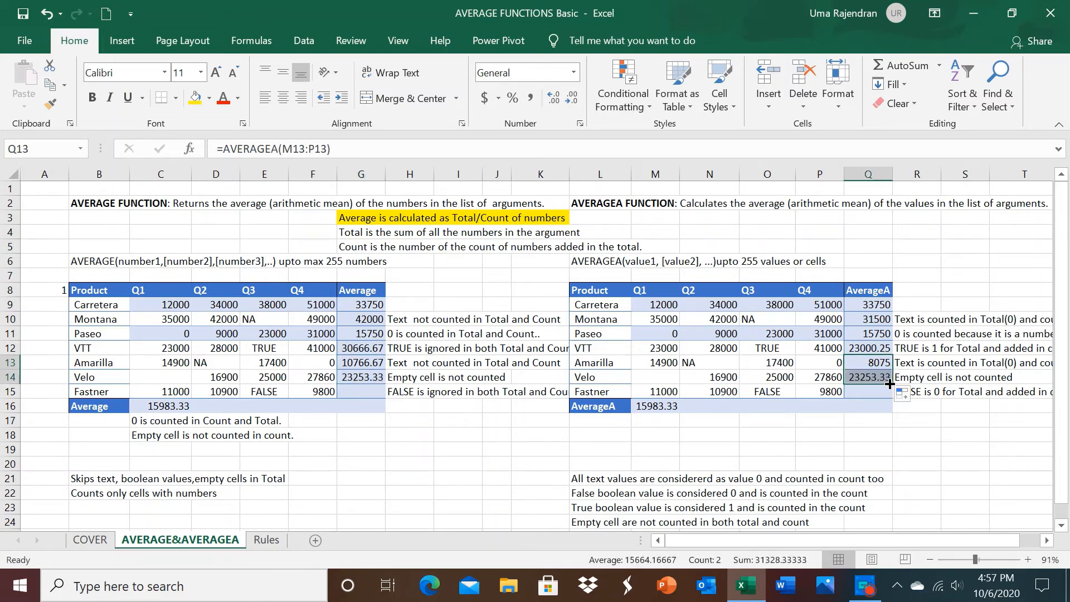
# Fill the Velo AVERAGE and AVERAGEA formulas down one row into G15 and Q15 for Fastner
pyautogui.click(365, 376)
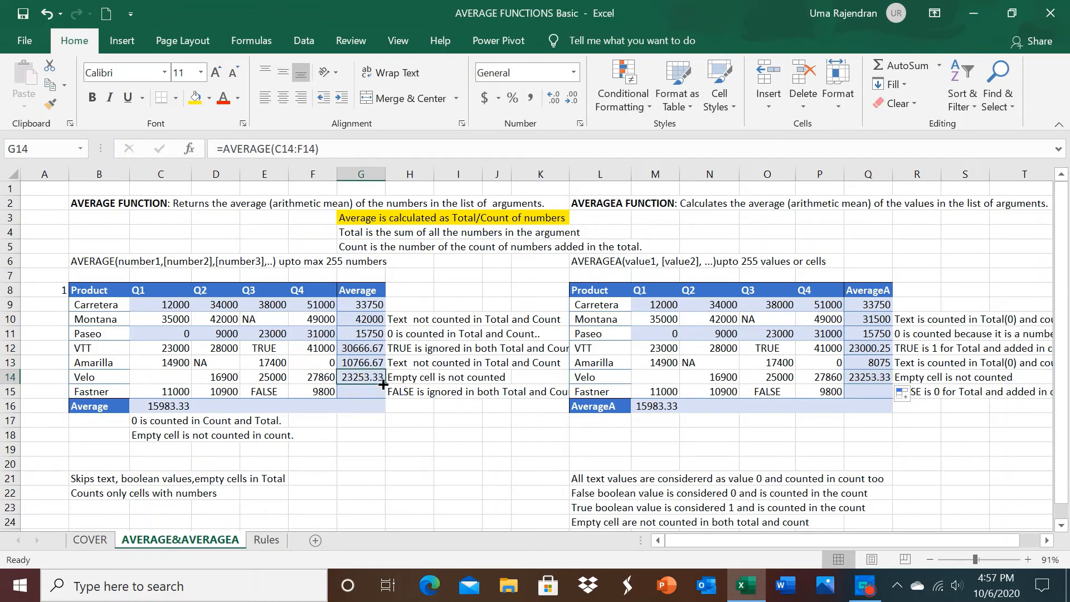
pyautogui.moveTo(385, 383); pyautogui.dragTo(384, 394)
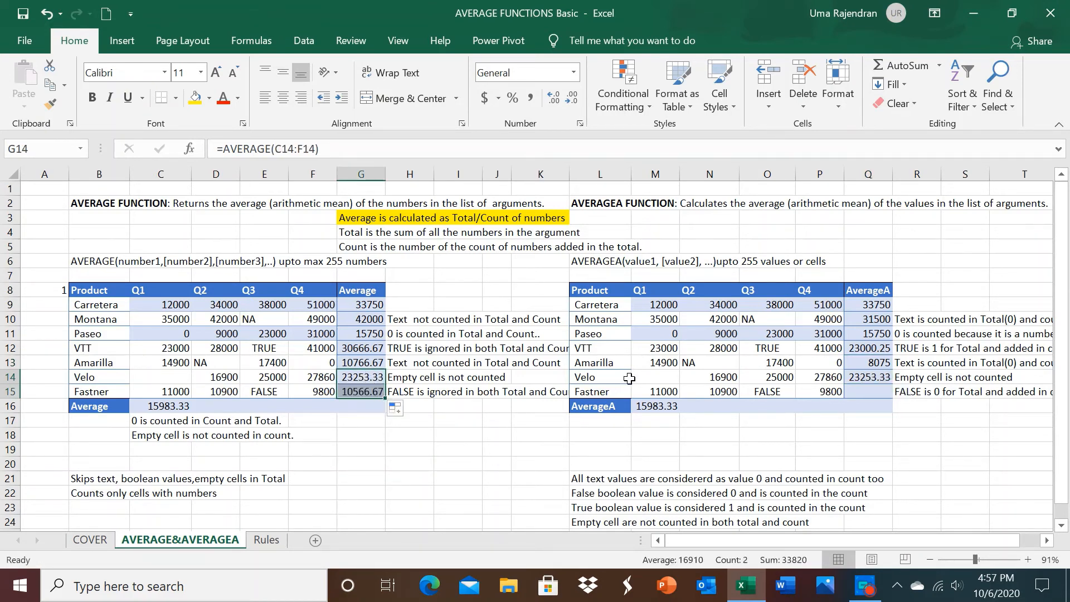
pyautogui.click(862, 377)
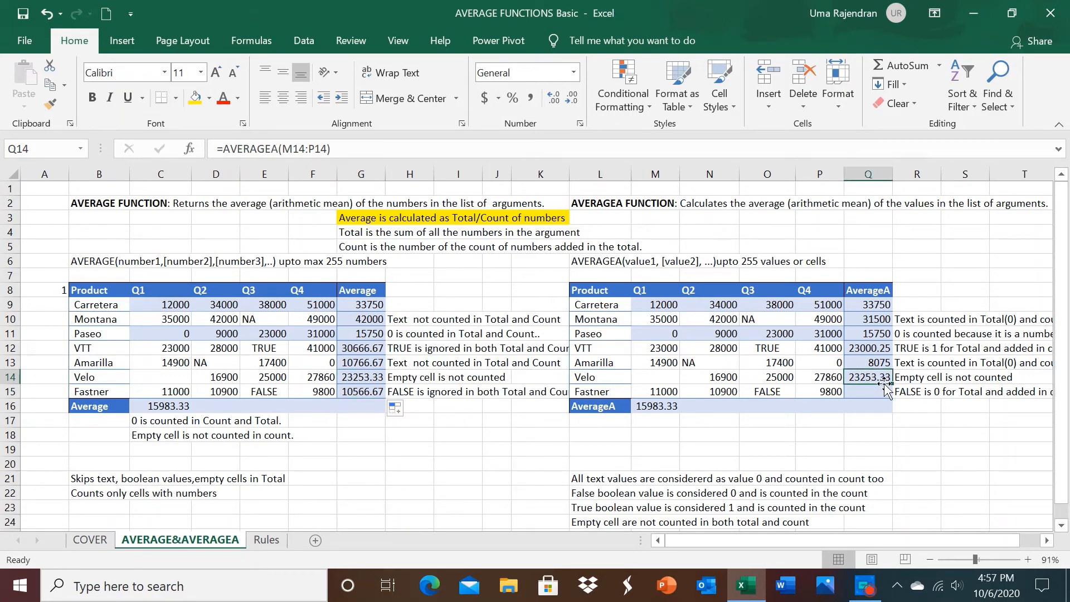
pyautogui.moveTo(892, 381); pyautogui.dragTo(892, 395)
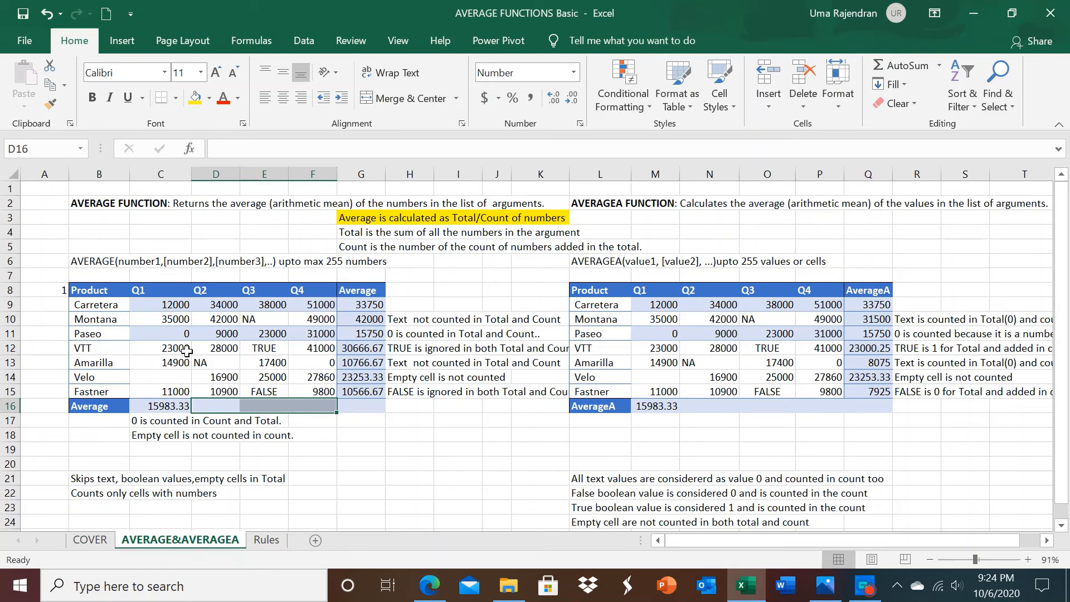
# Fill the Q1 AVERAGE formula from C16 across to F16 and the Q1 AVERAGEA formula from M16 across to P16
pyautogui.click(174, 408)
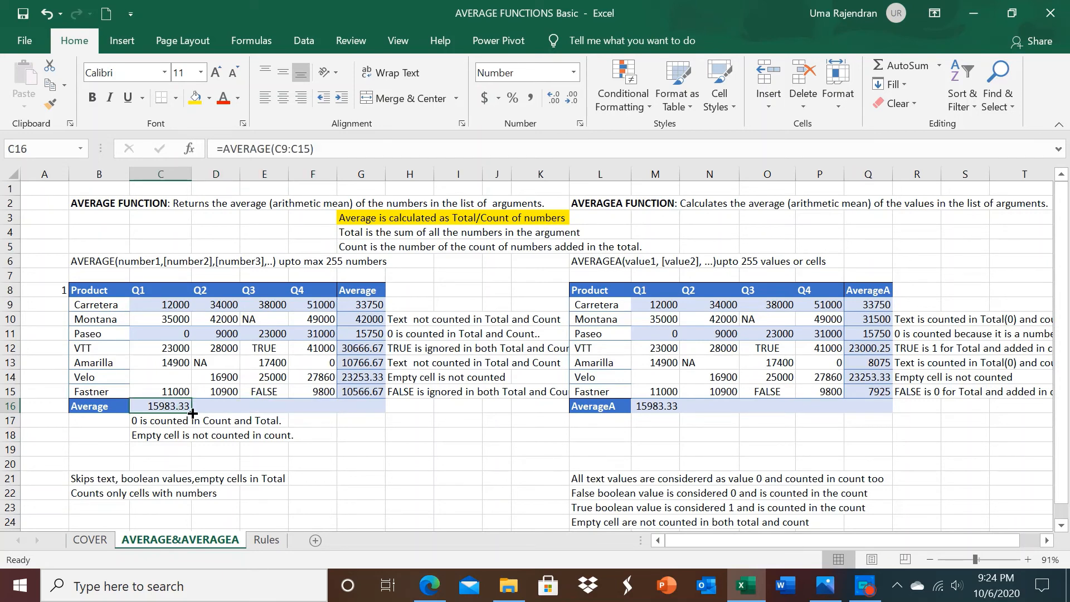
pyautogui.moveTo(193, 413); pyautogui.dragTo(326, 405)
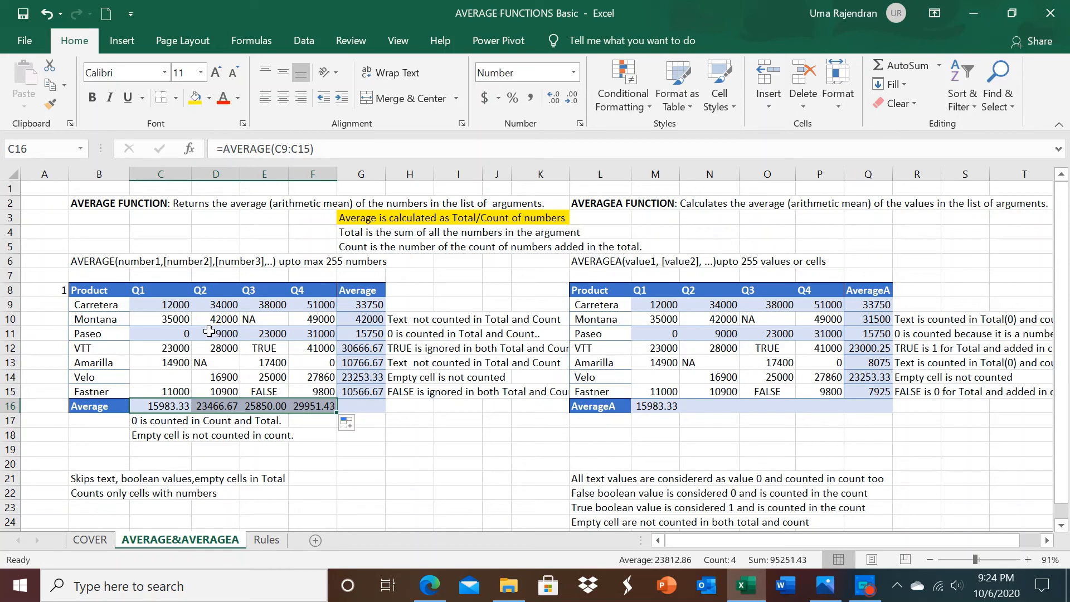
pyautogui.click(639, 405)
pyautogui.moveTo(678, 413); pyautogui.dragTo(825, 407)
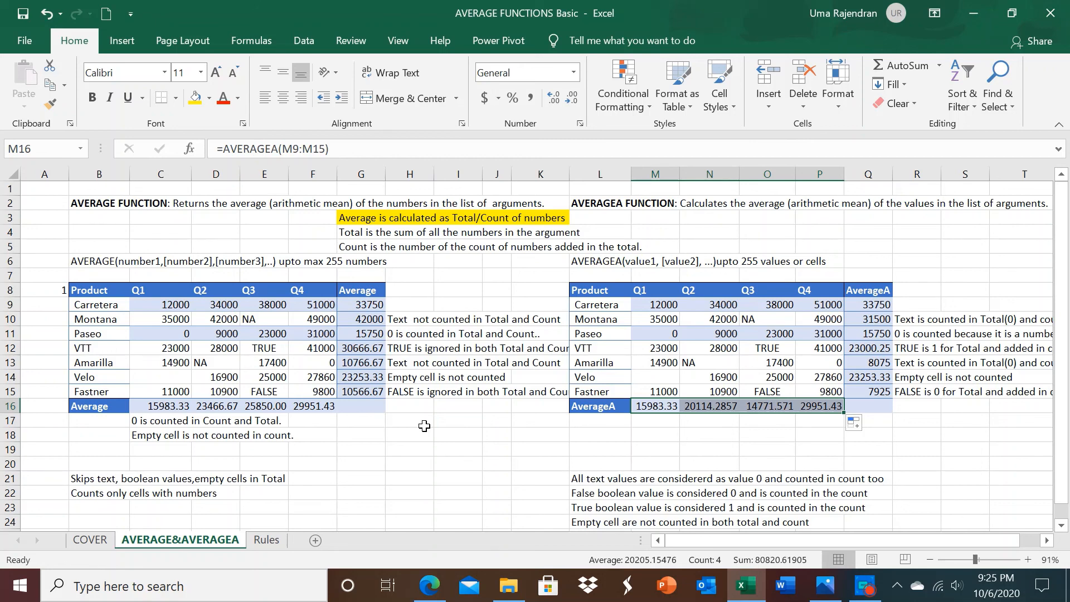
pyautogui.click(424, 426)
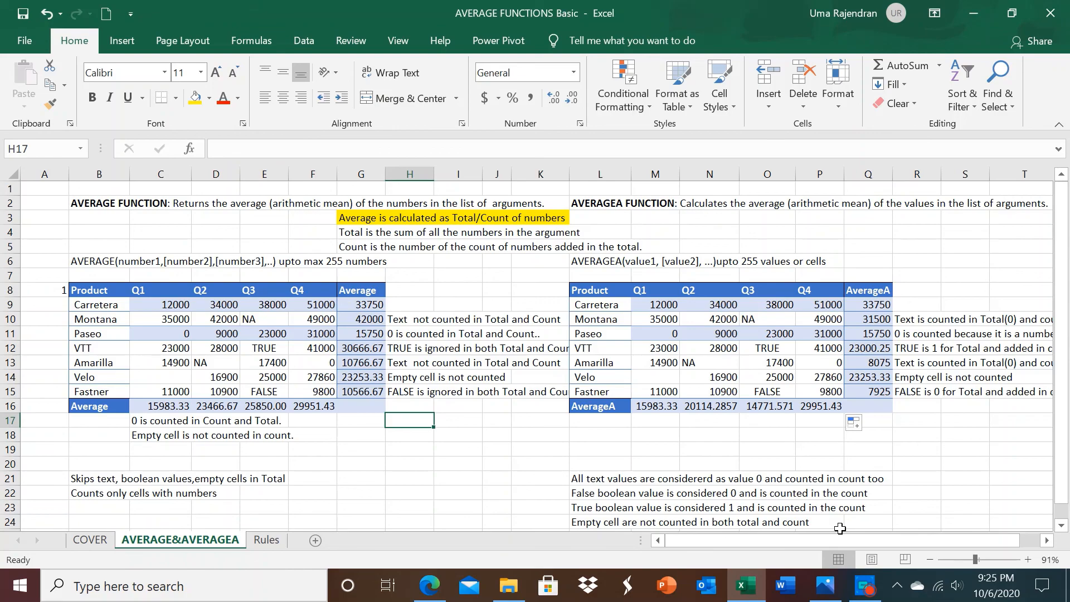